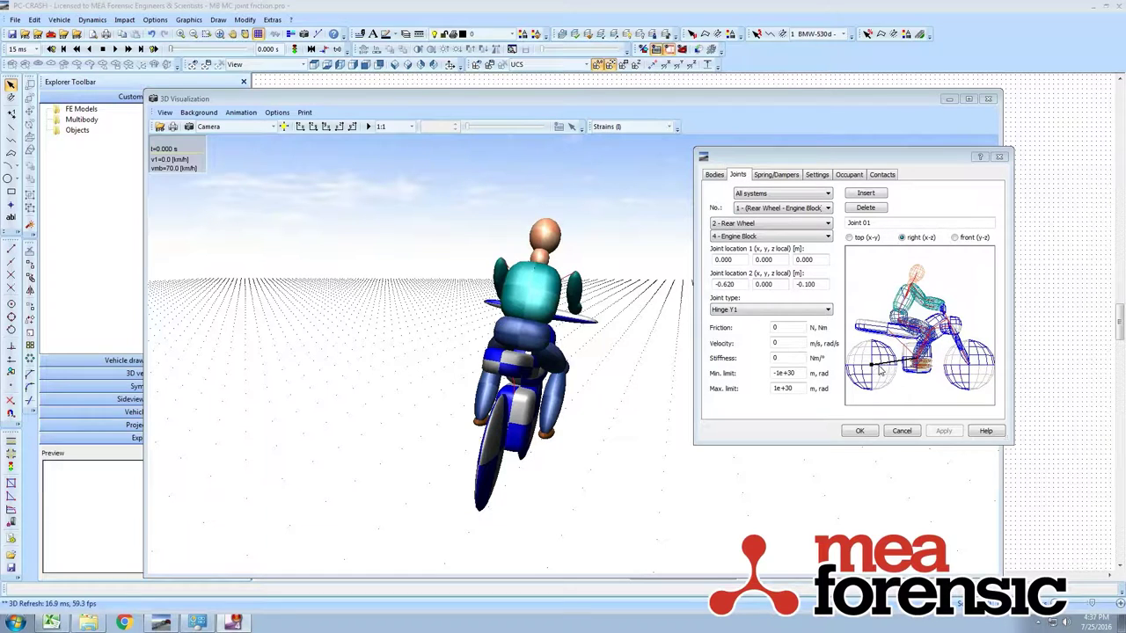
Step: Inspect joints 06 (Frontal Damper lo–Front Wheel) and 04 (Fuel Tank–Frontal Damper) and their friction values
left_click(971, 370)
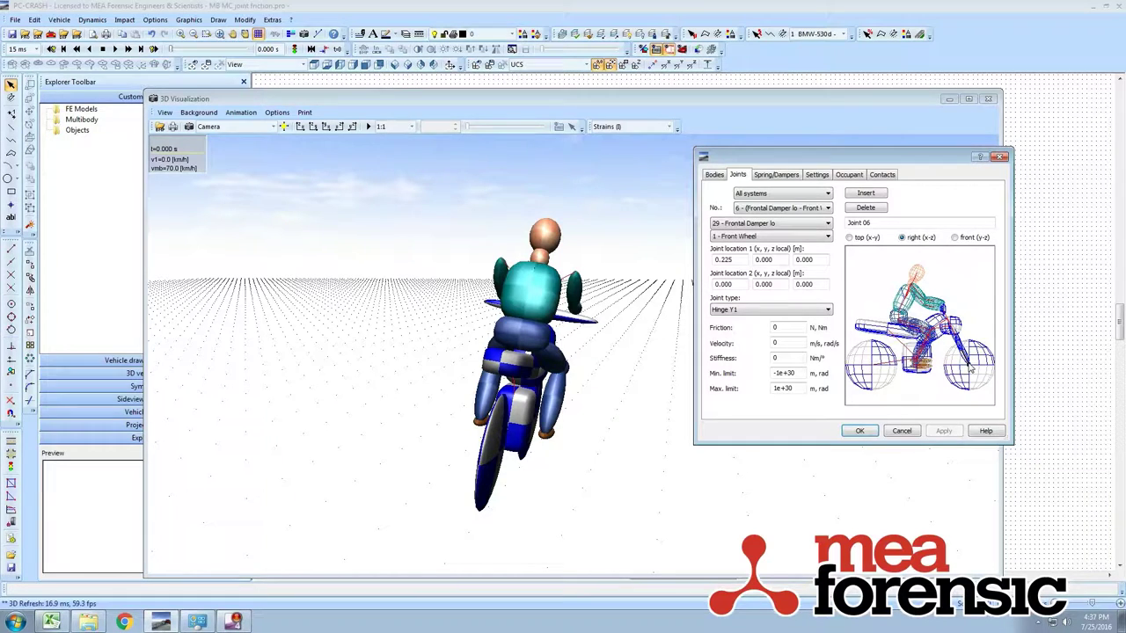
left_click(955, 331)
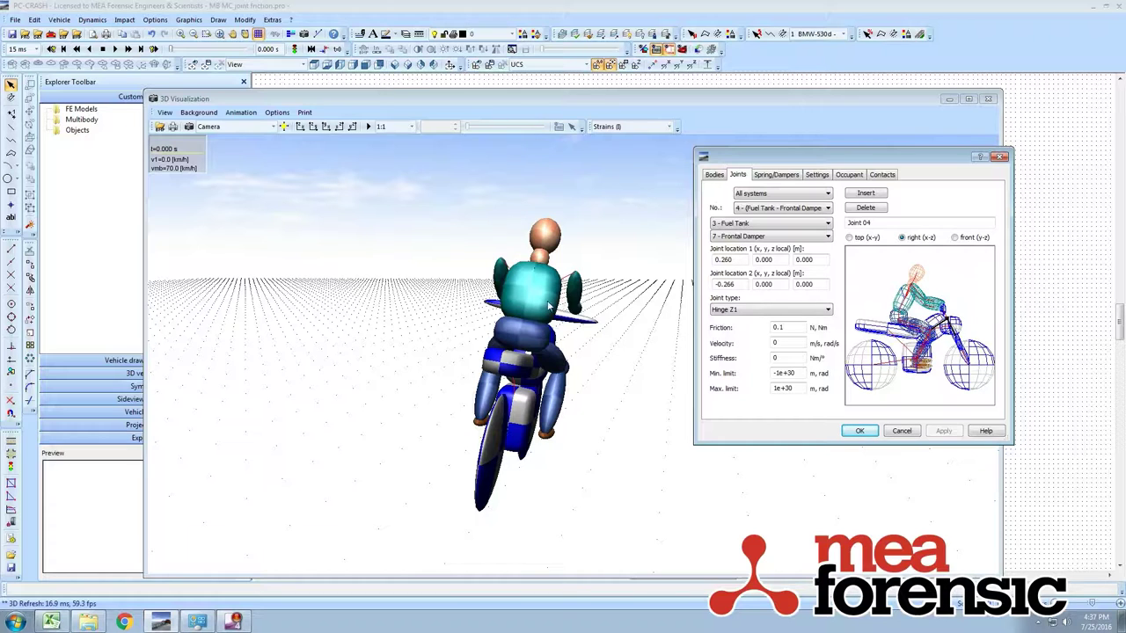
Step: Show the front wheel's velocity and position settings and preview the bike from the front (y-z)
left_click(818, 175)
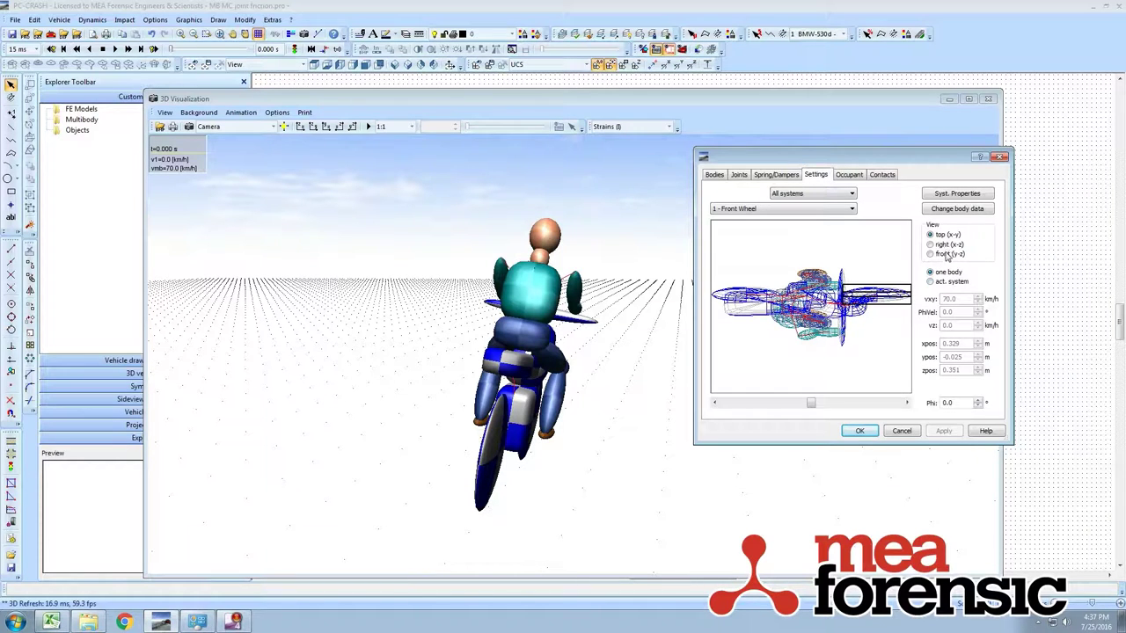
left_click(947, 255)
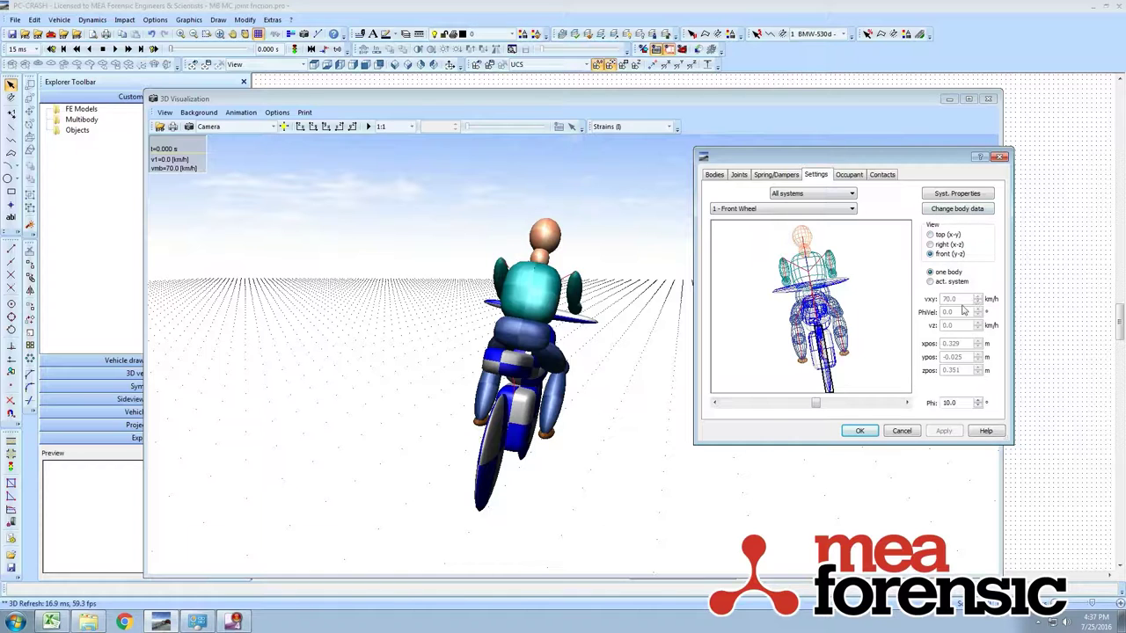
Step: Close the multibody dialog, reset, and run the simulation forward
left_click(859, 430)
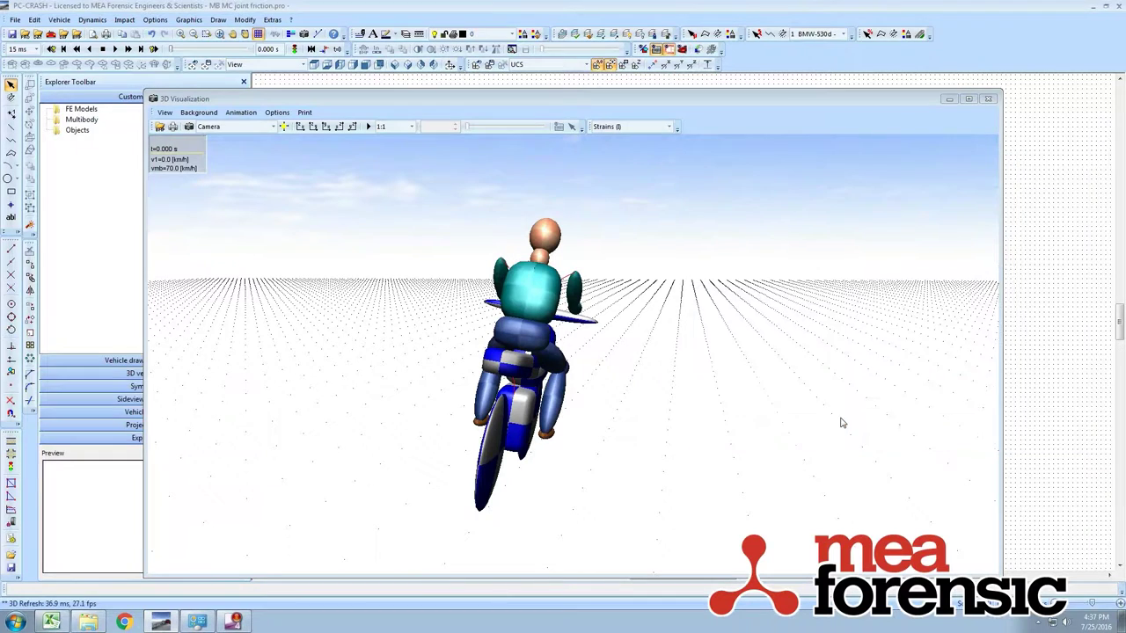
left_click(102, 50)
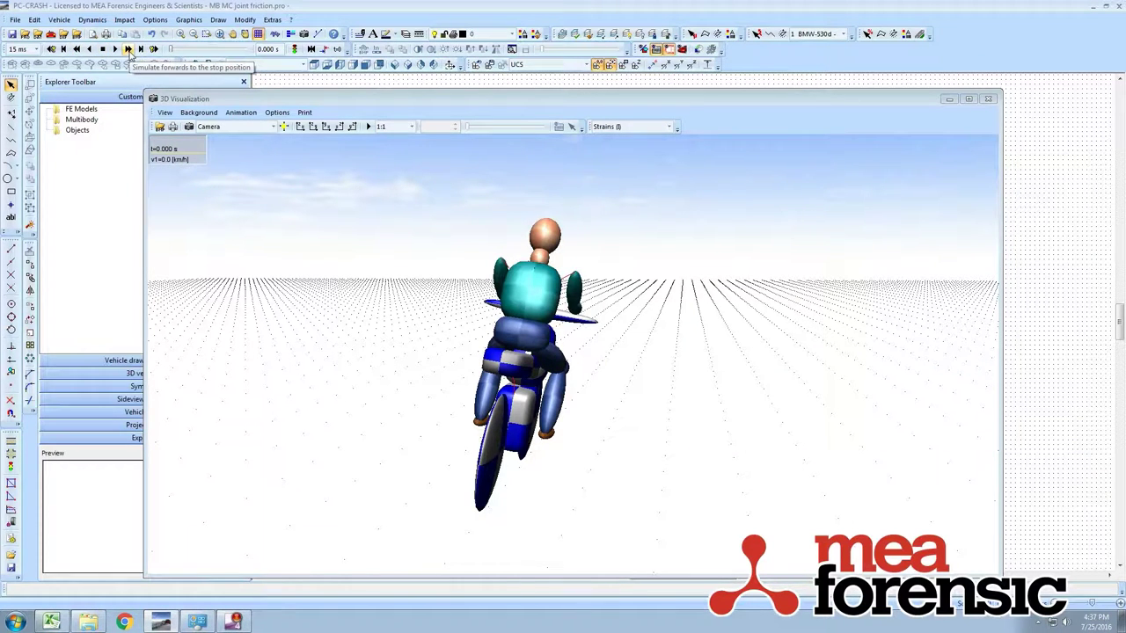
left_click(129, 49)
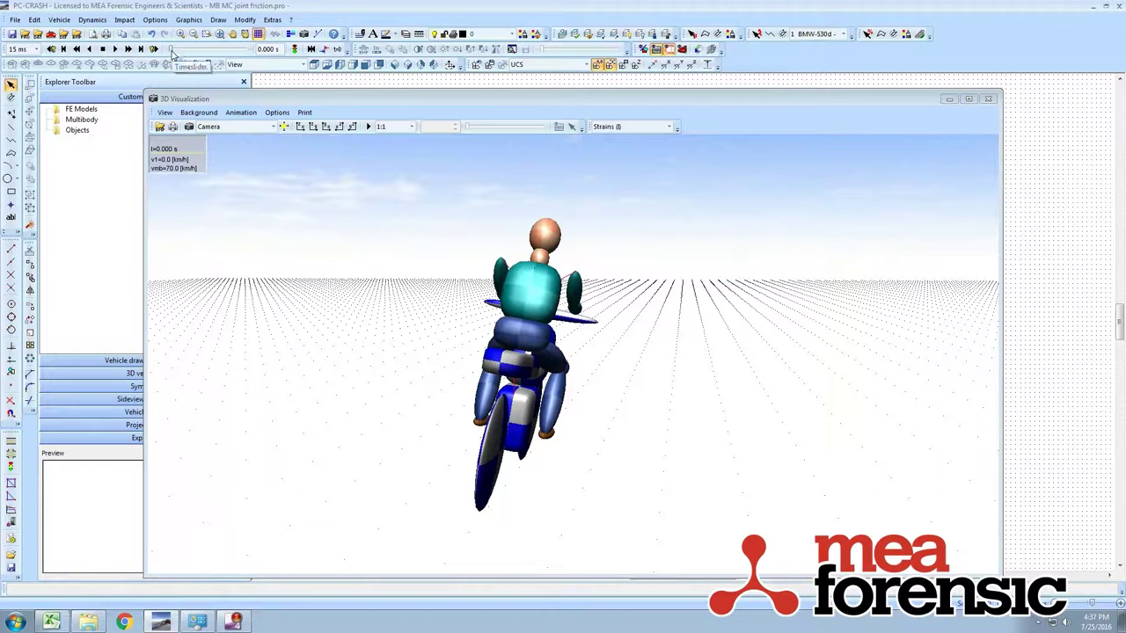
Step: Scrub to about 0.44 s, play the rider's fall in 3D, then reset the simulation
mouse_move(172, 54)
left_mouse_down()
mouse_move(249, 63)
mouse_move(214, 66)
mouse_move(190, 84)
mouse_move(253, 76)
mouse_move(162, 69)
left_mouse_up()
left_click(368, 127)
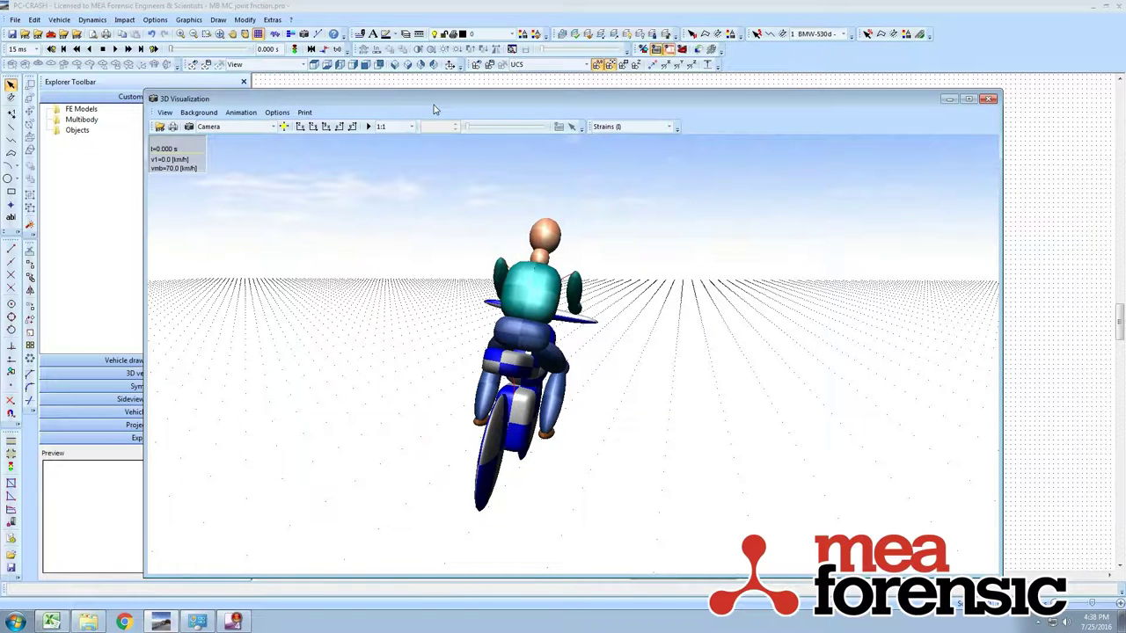
left_click(104, 49)
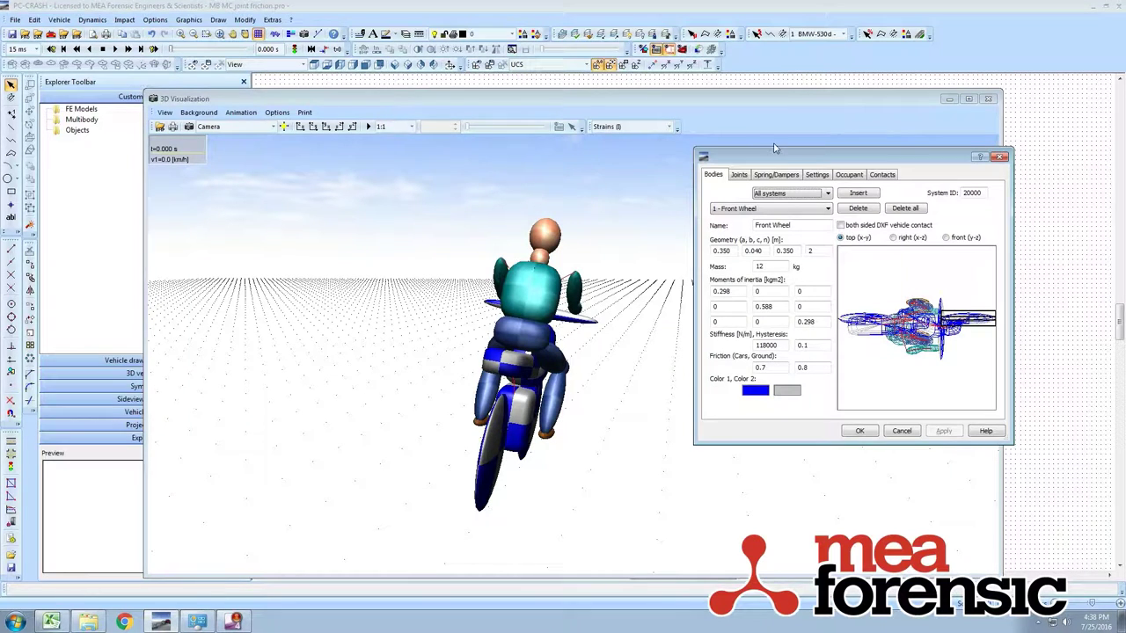
Step: In side (x-z) view, set Joint 01 friction to [0,0,1,0,1.2,5000] and apply it
left_click(743, 175)
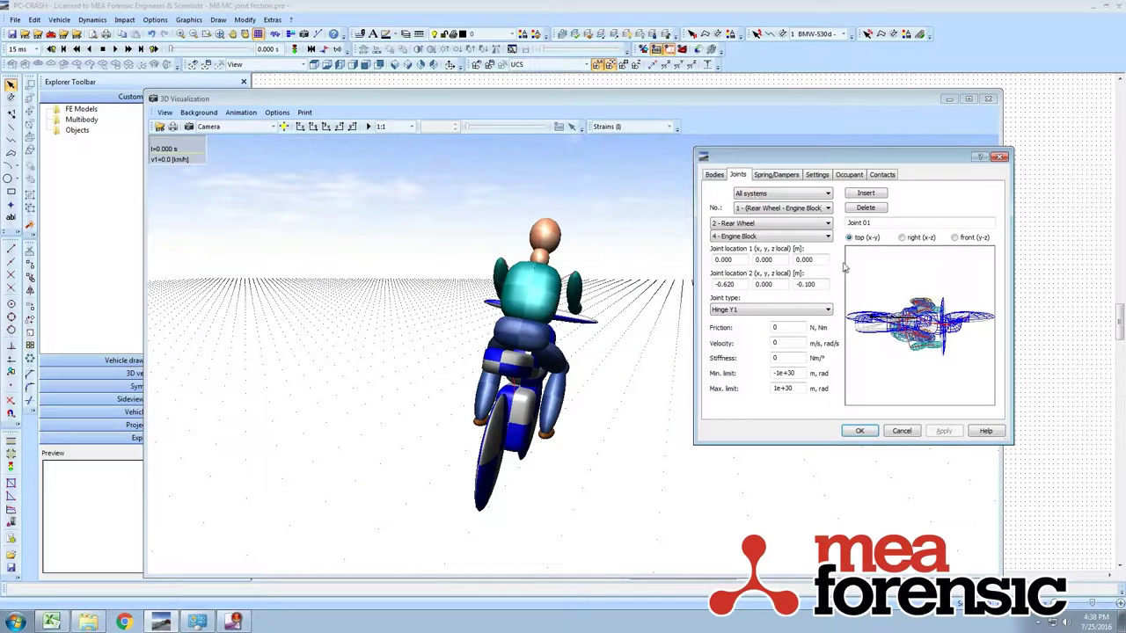
left_click(904, 238)
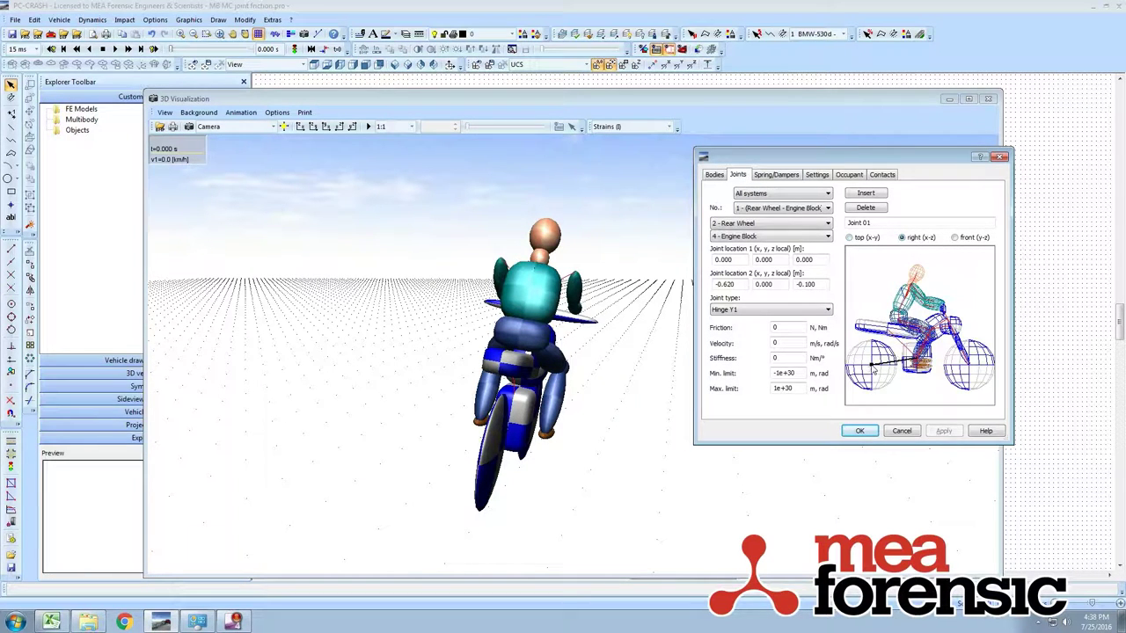
left_click(777, 327)
type("1")
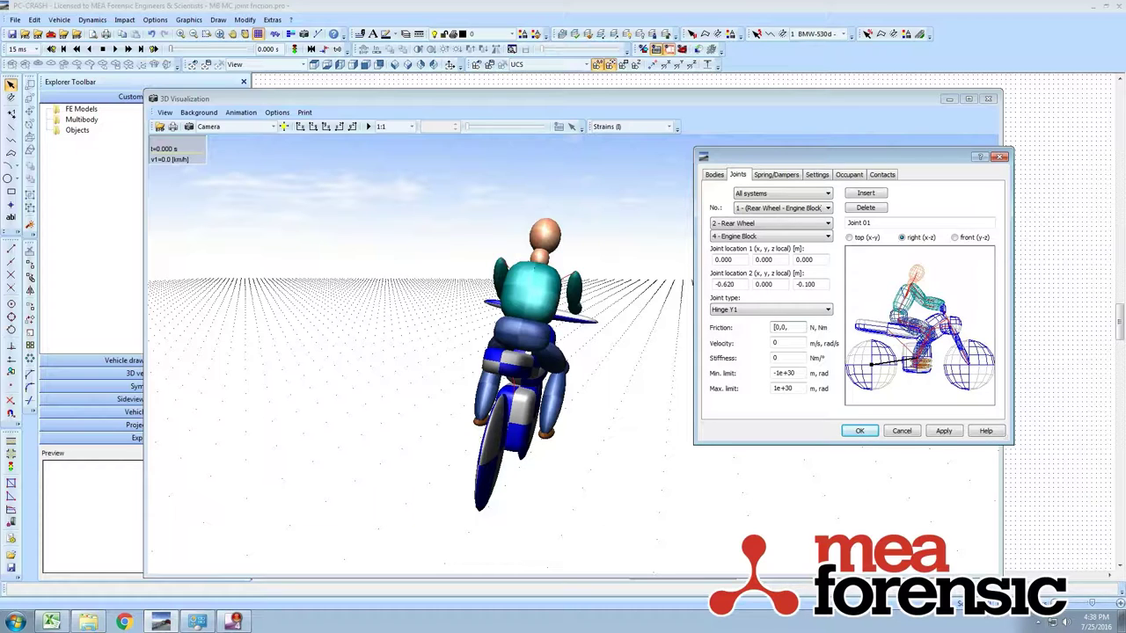
type("1.2")
type(",5000]")
left_click_drag(802, 327, 755, 329)
left_click(943, 431)
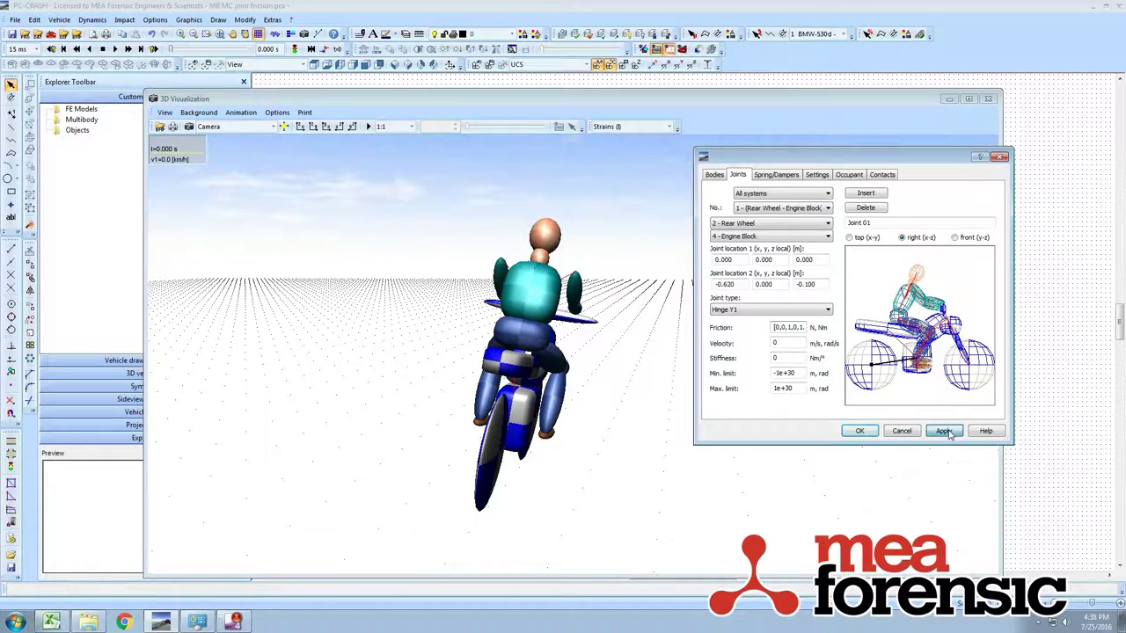
Step: Rerun with rear-wheel braking, replay the crash in 3D to the end, then reset to 0.000 s
left_click(861, 431)
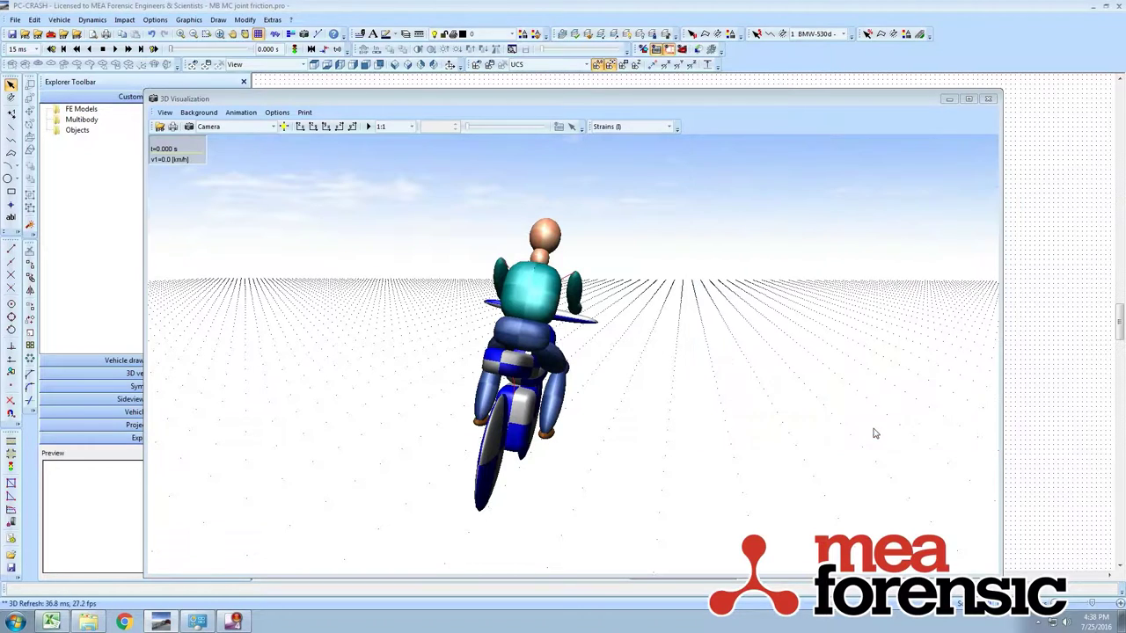
left_click(127, 49)
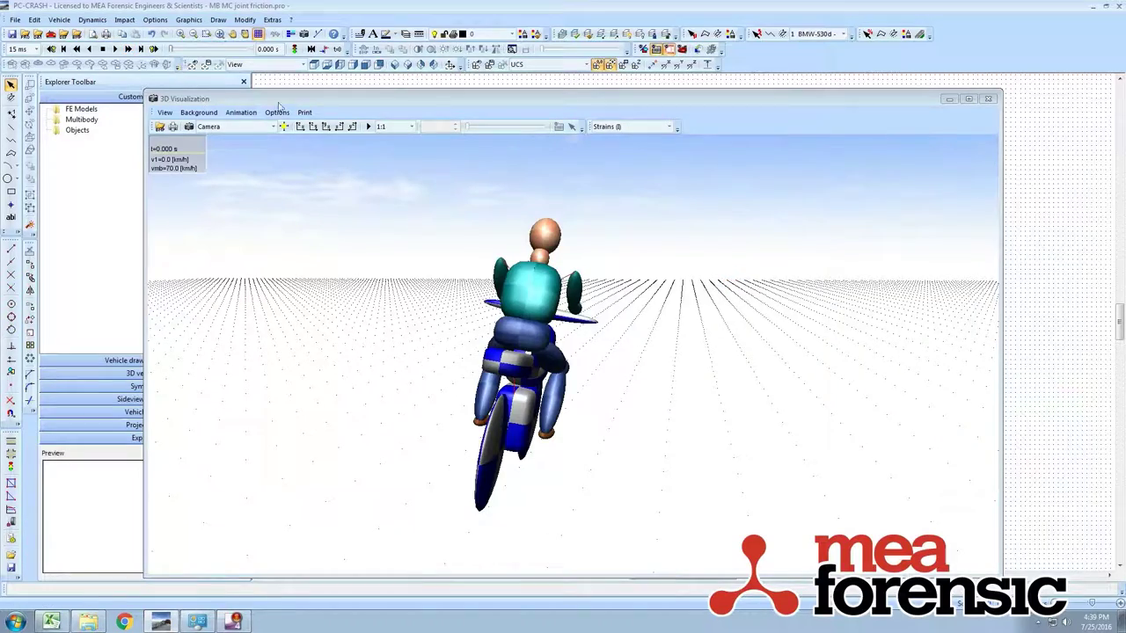
left_click(368, 127)
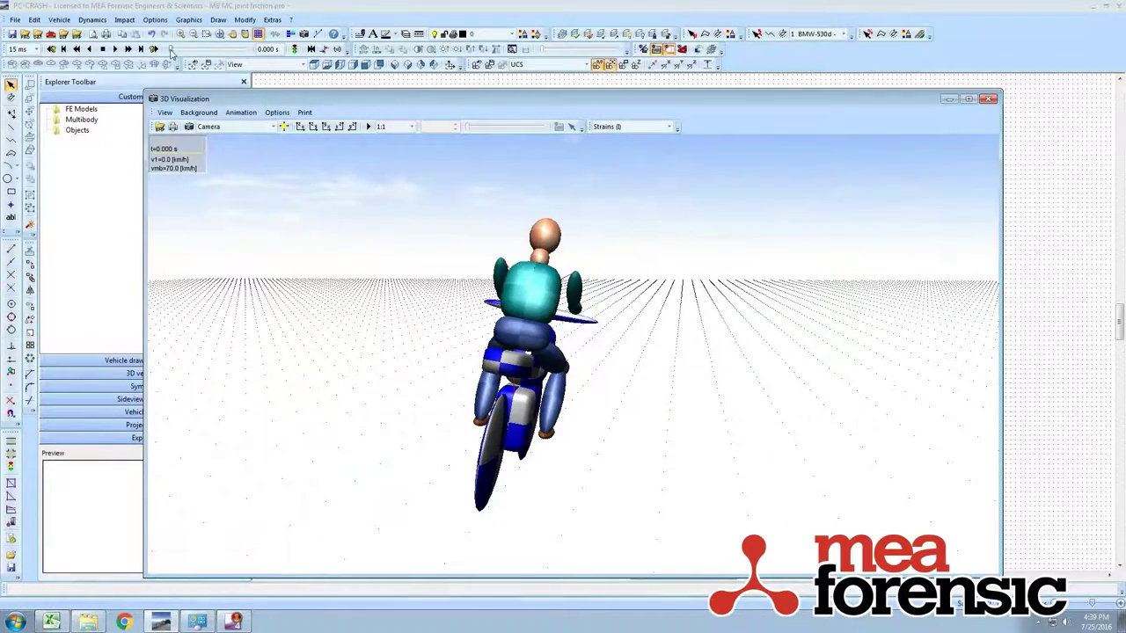
left_click_drag(172, 51, 151, 111)
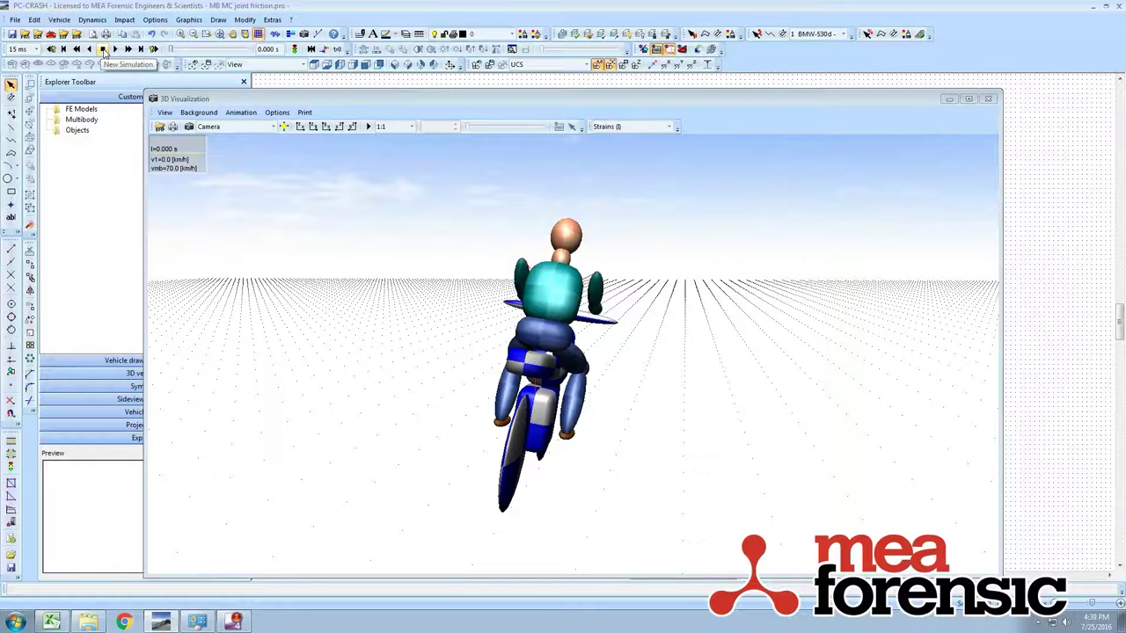
left_click(103, 51)
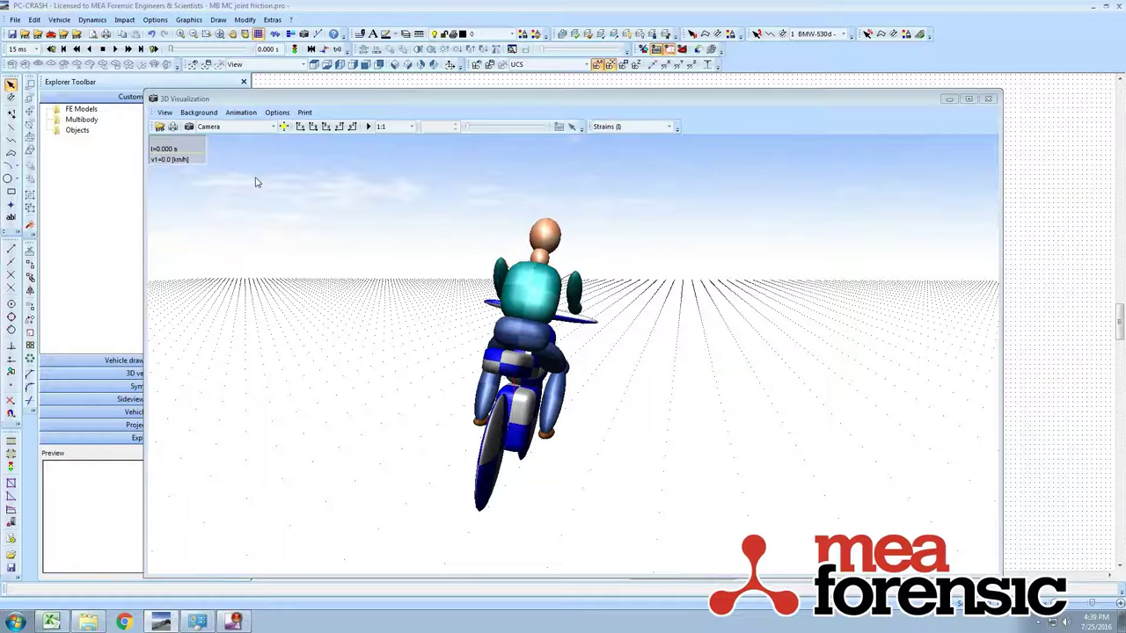
Step: Reopen the motorcycle's joints in side view and set the Rear Wheel–Engine Block friction to 0
double_click(523, 213)
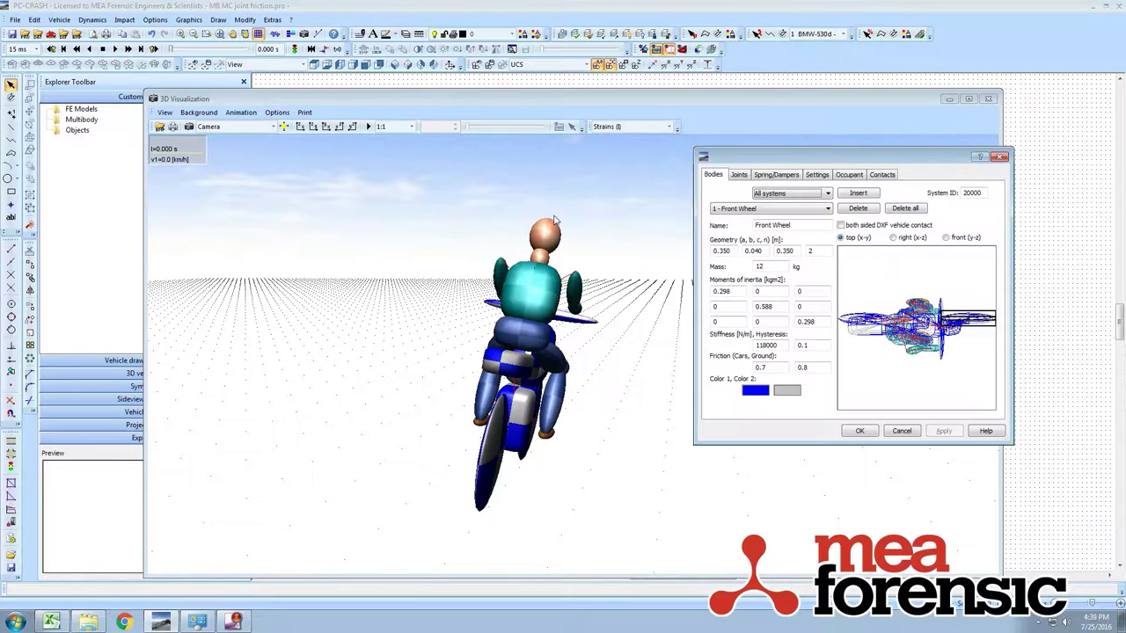
left_click(739, 175)
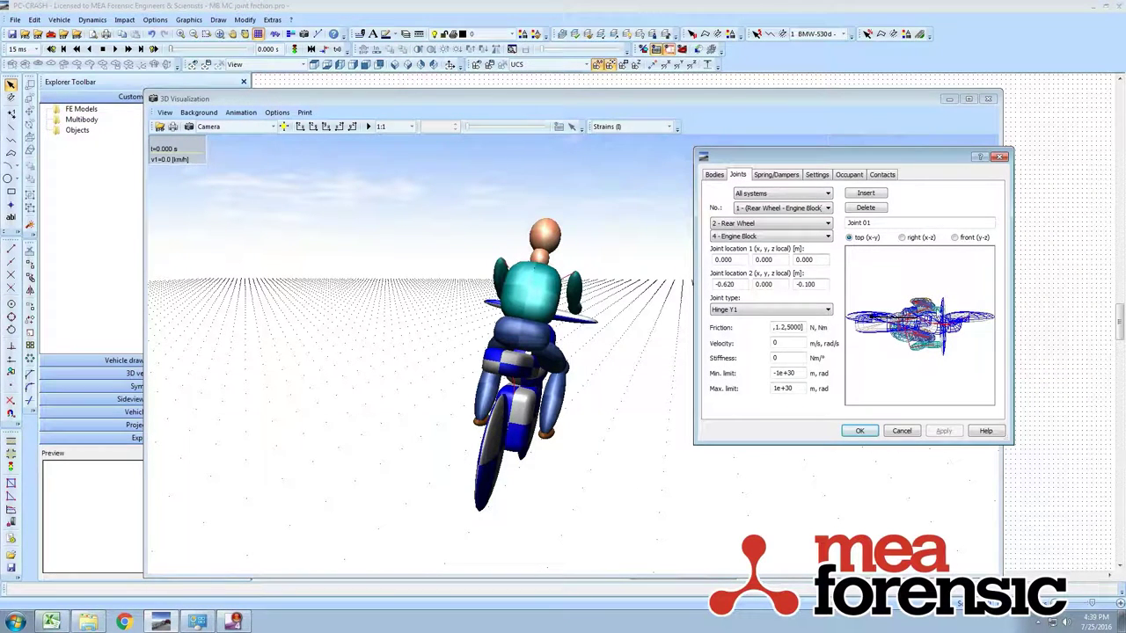
left_click(913, 238)
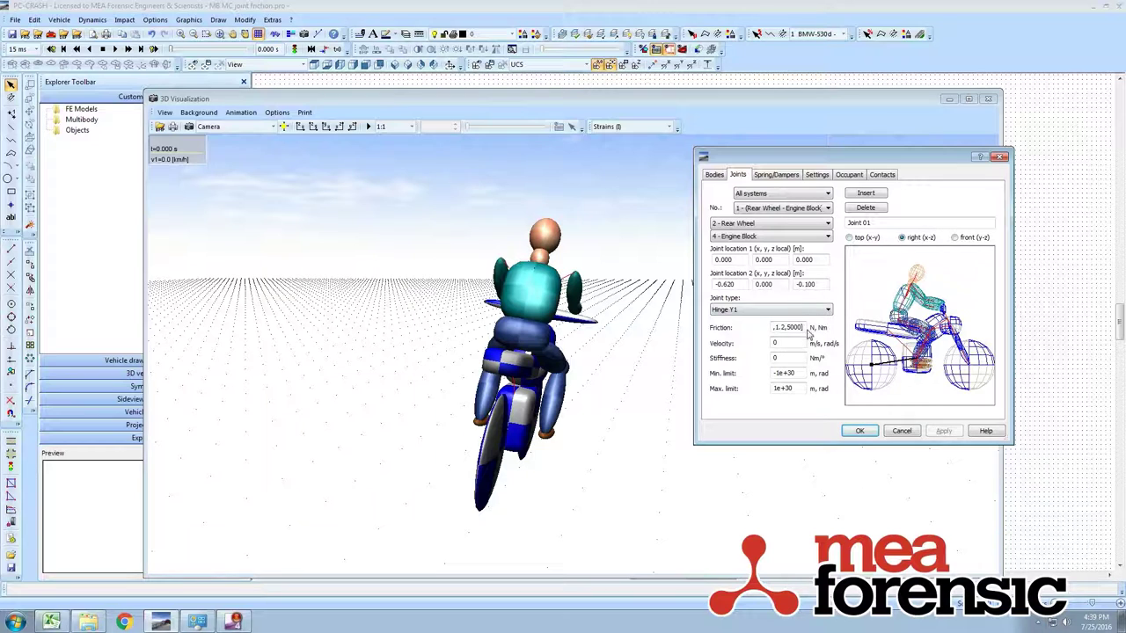
left_click_drag(804, 327, 724, 327)
type("0")
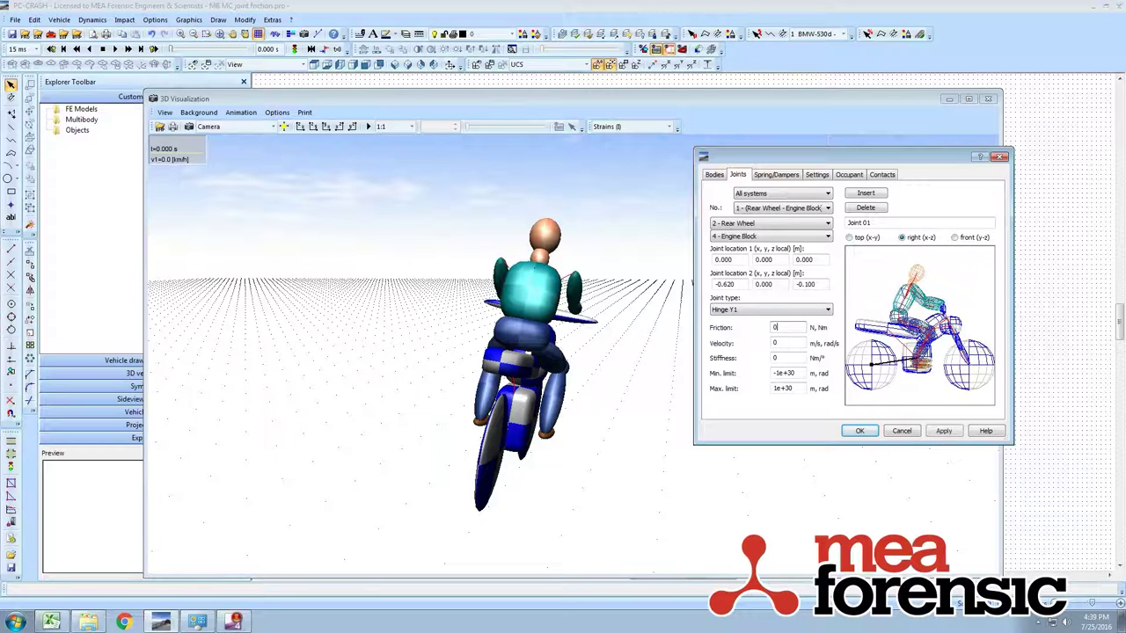
Step: Give the Frontal Damper lo–Front Wheel joint friction reaching 5000 at 1.2 s and apply it
left_click(970, 360)
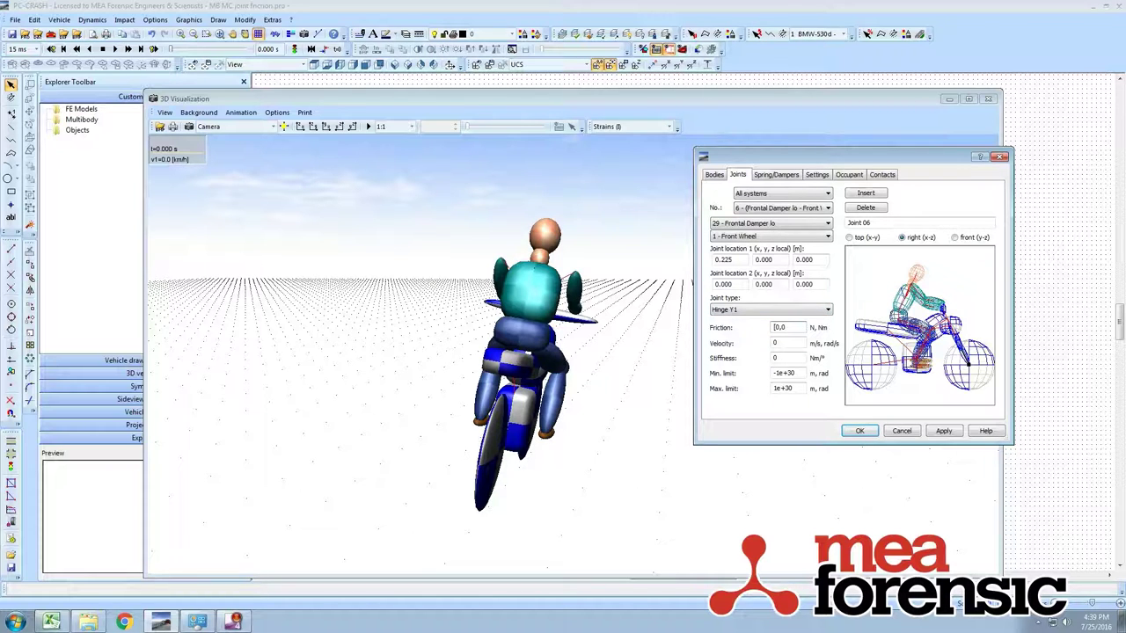
type("[0,0,1,0]")
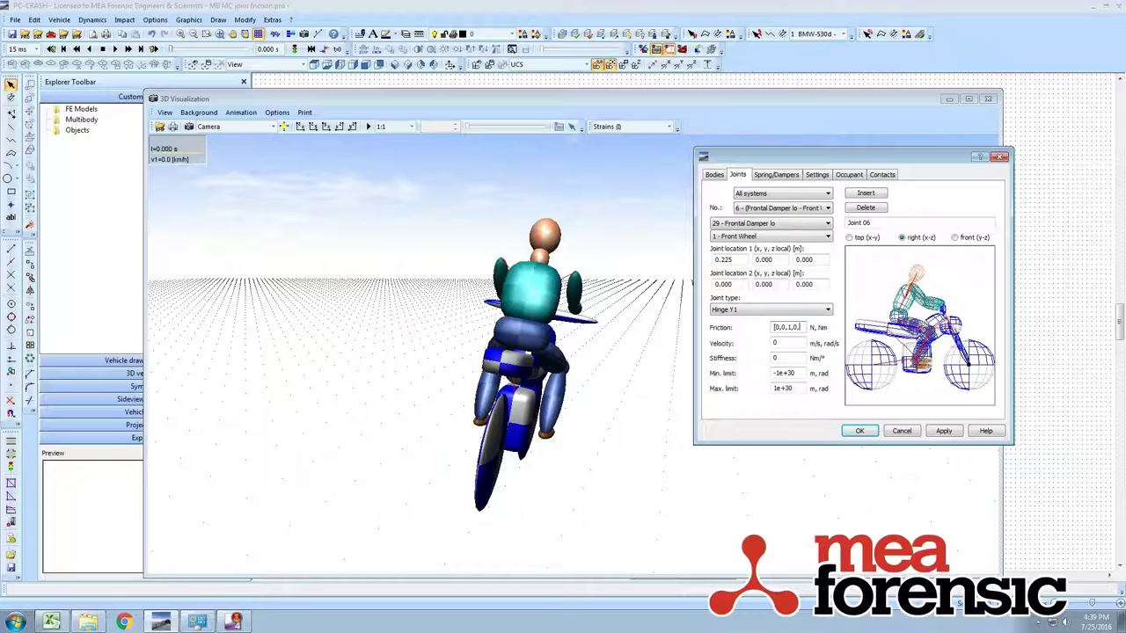
type(",2,5000]")
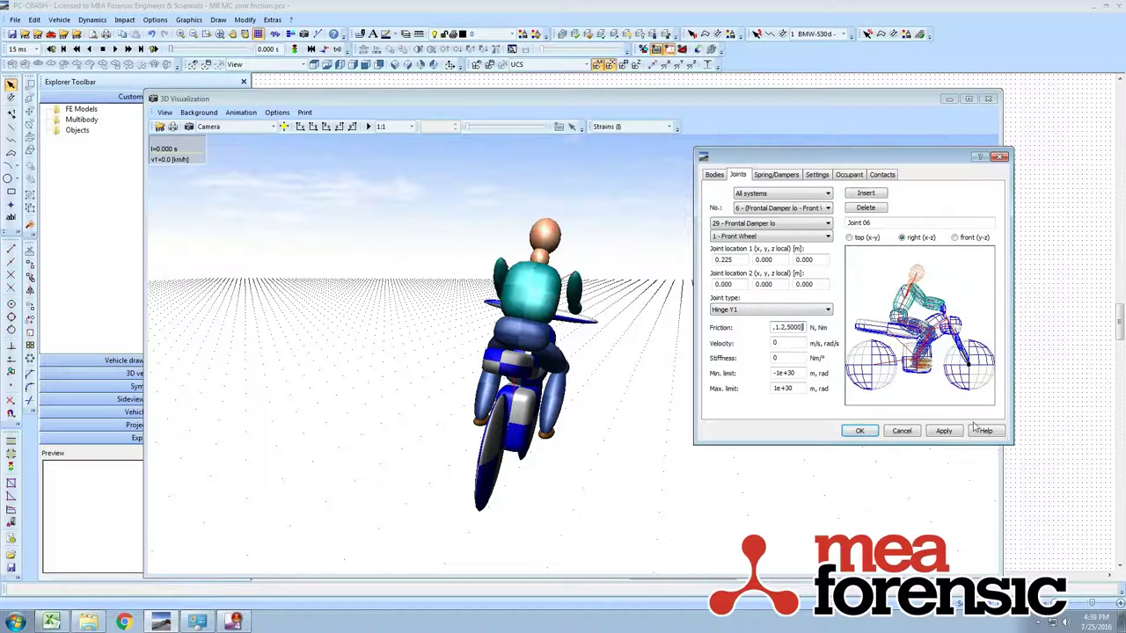
left_click(941, 431)
Step: Simulate front-wheel braking and replay it in 3D until rider and bike lie fallen
left_click(859, 431)
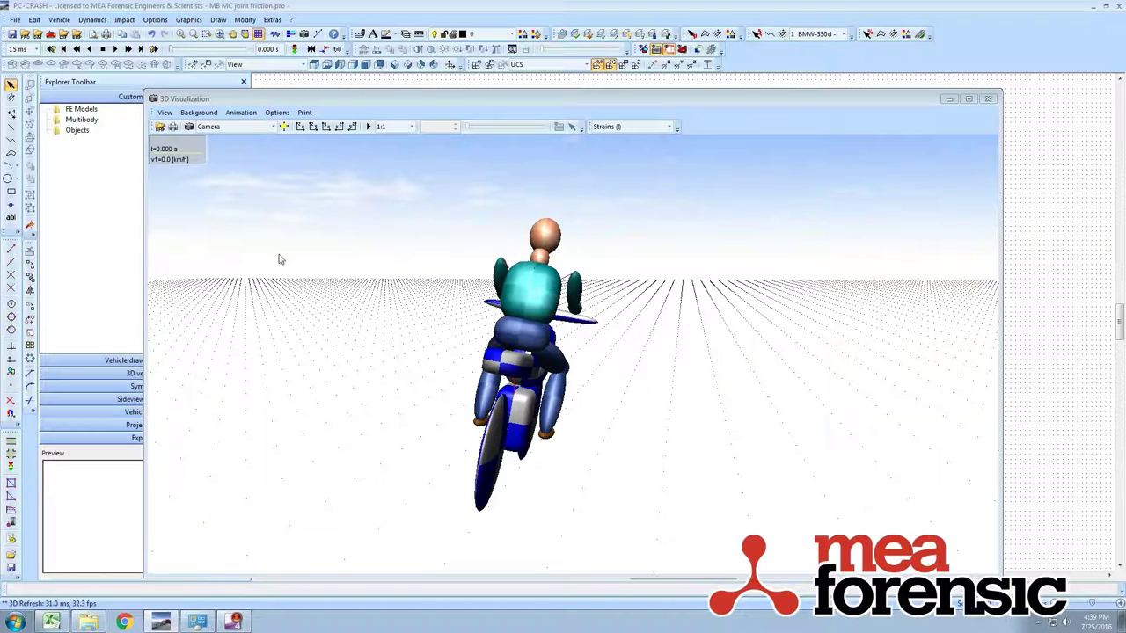
left_click(127, 50)
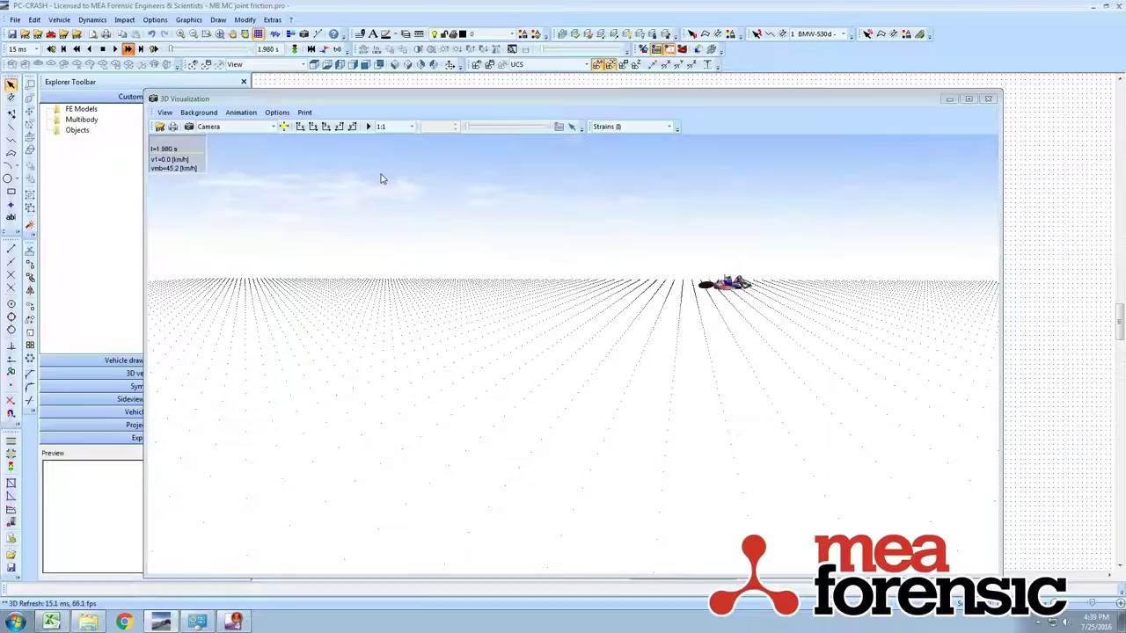
left_click(369, 126)
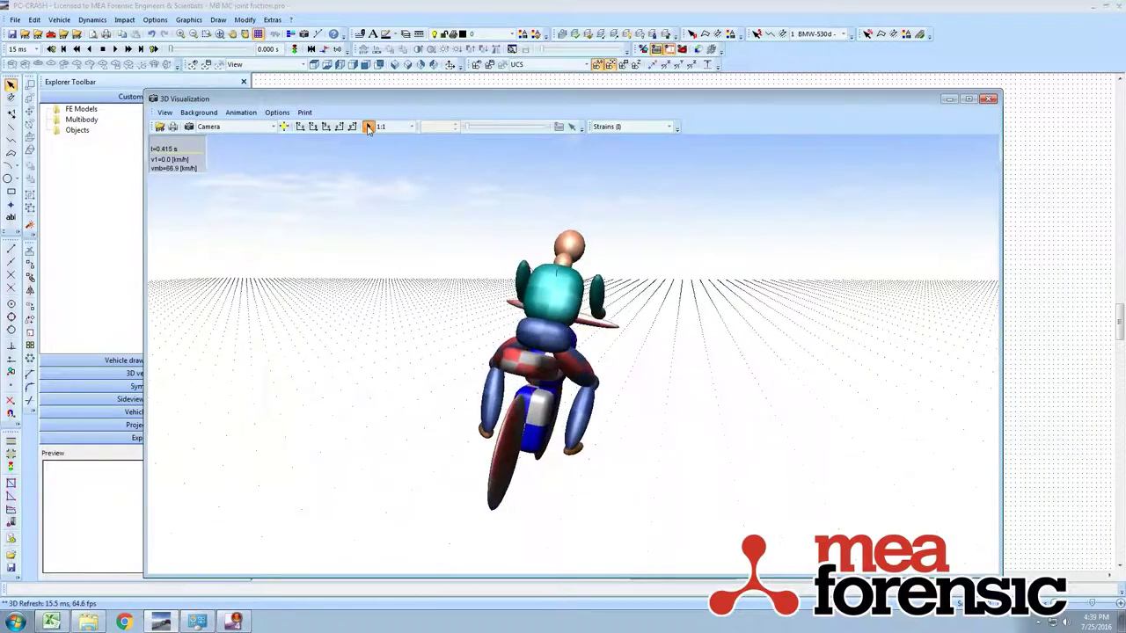
left_click(368, 127)
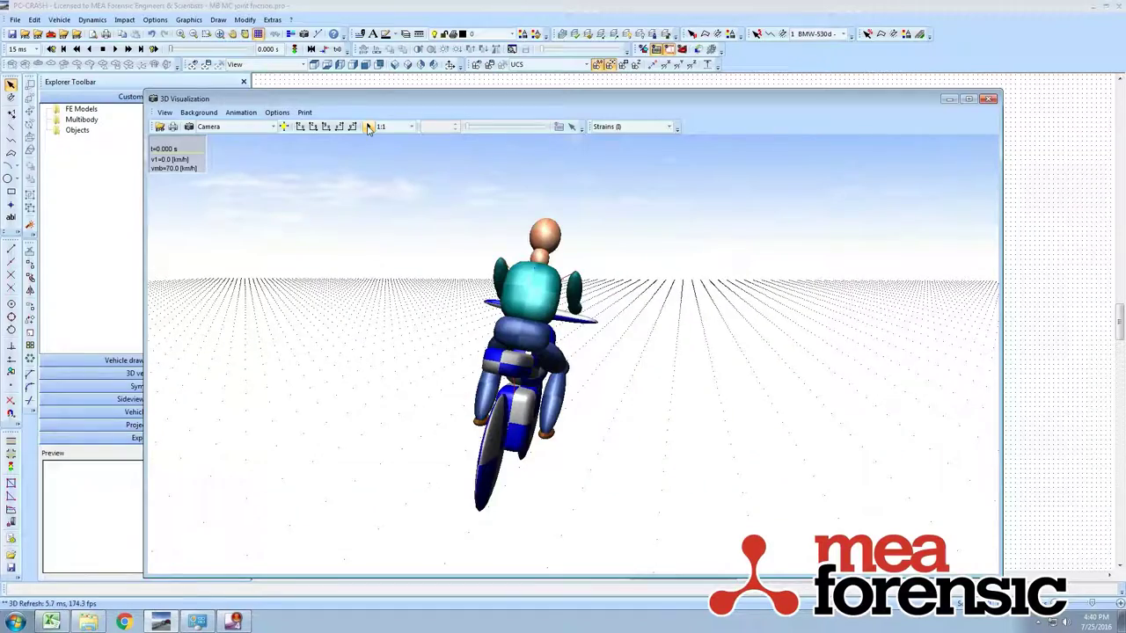
left_click(173, 50)
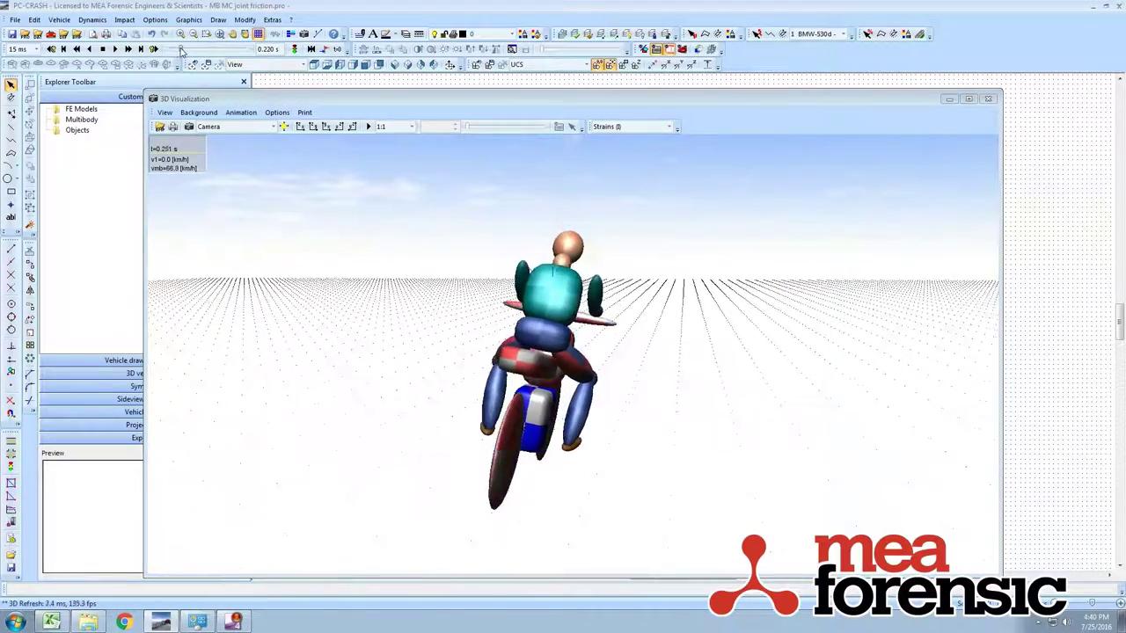
left_click_drag(182, 51, 151, 100)
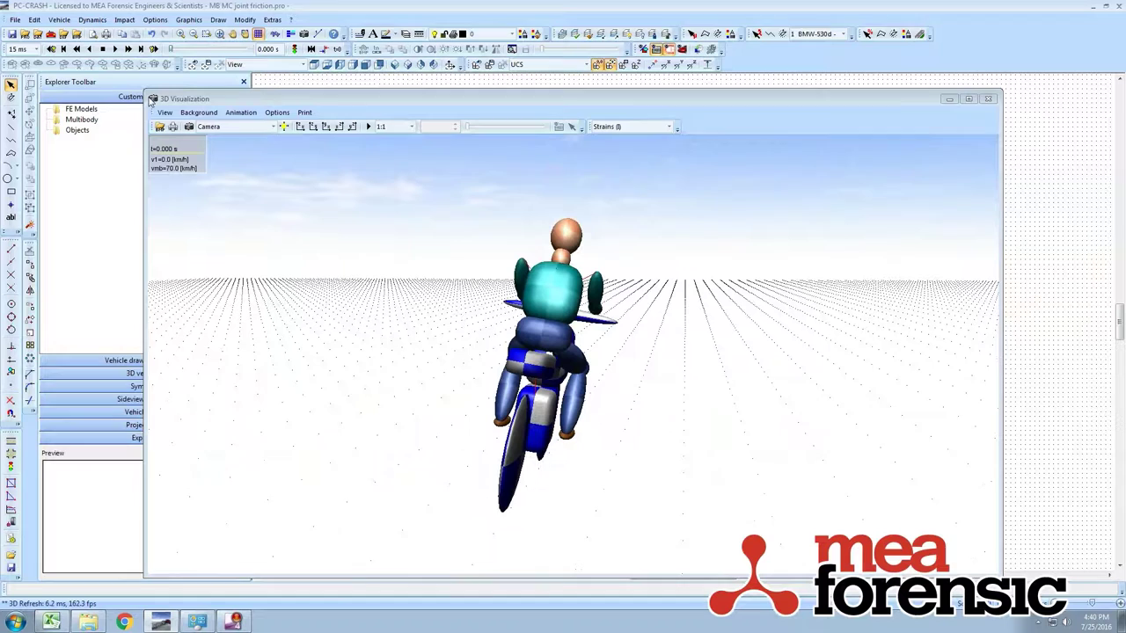